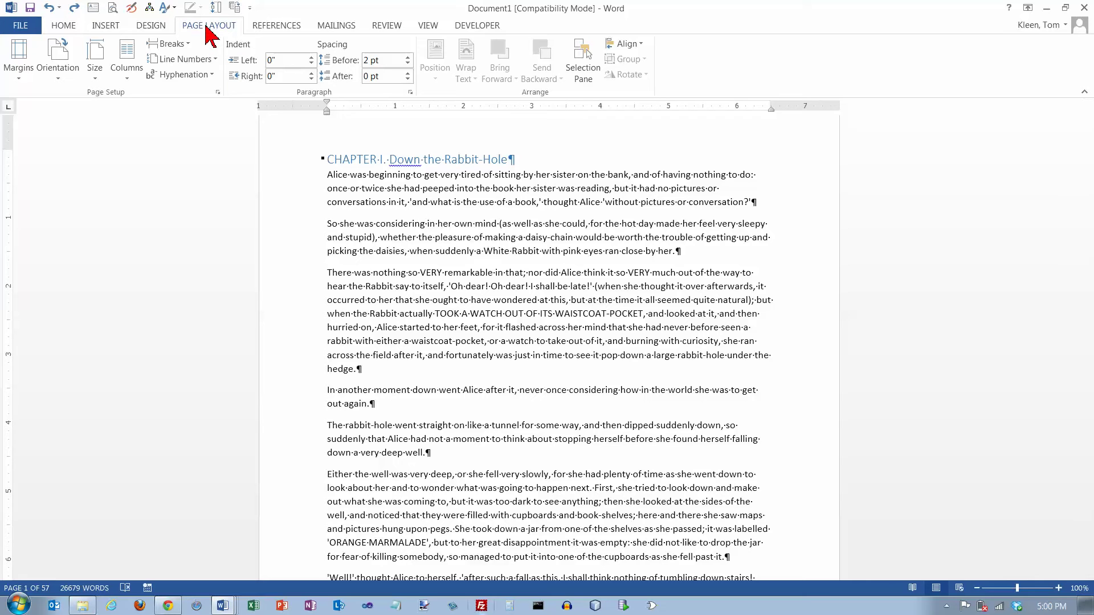
# - Lay out the whole document in two equal 3" columns, 0.5" apart, with a dividing line
pyautogui.click(129, 81)
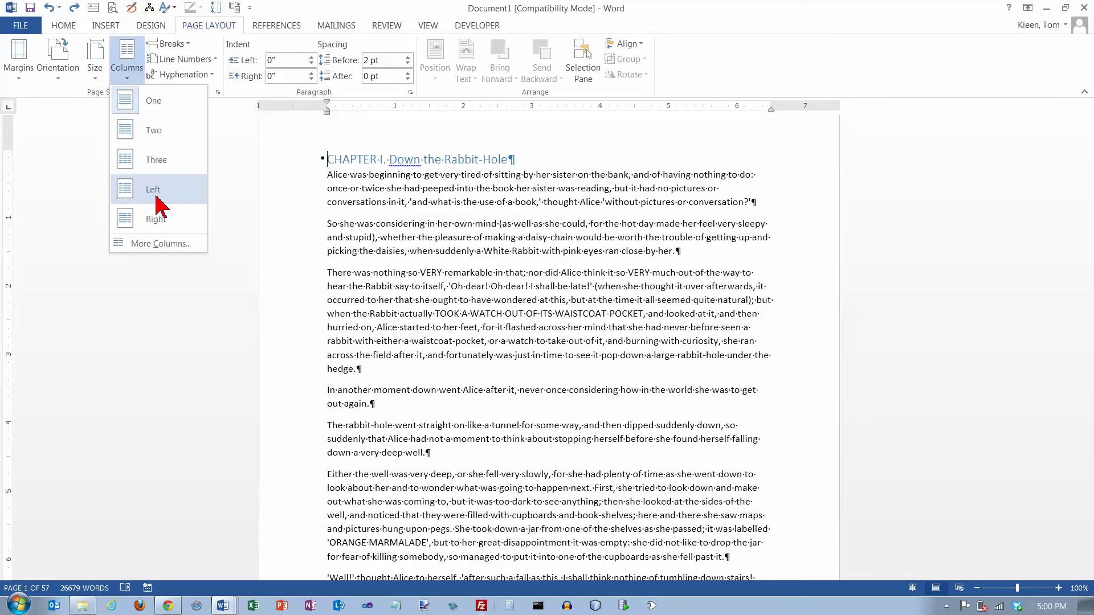
pyautogui.click(165, 245)
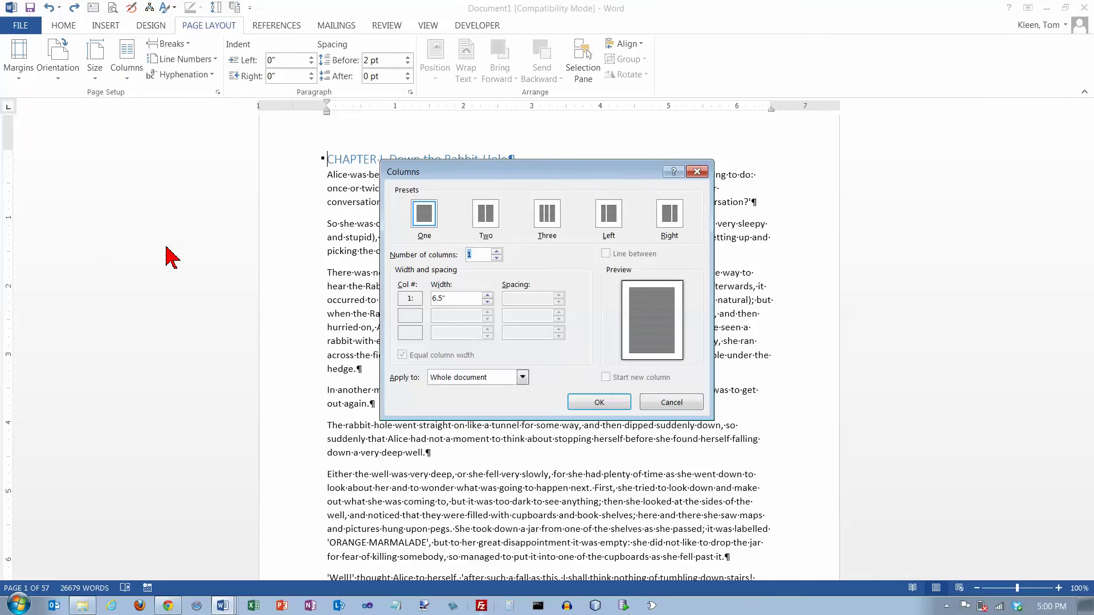
pyautogui.click(485, 215)
pyautogui.click(607, 254)
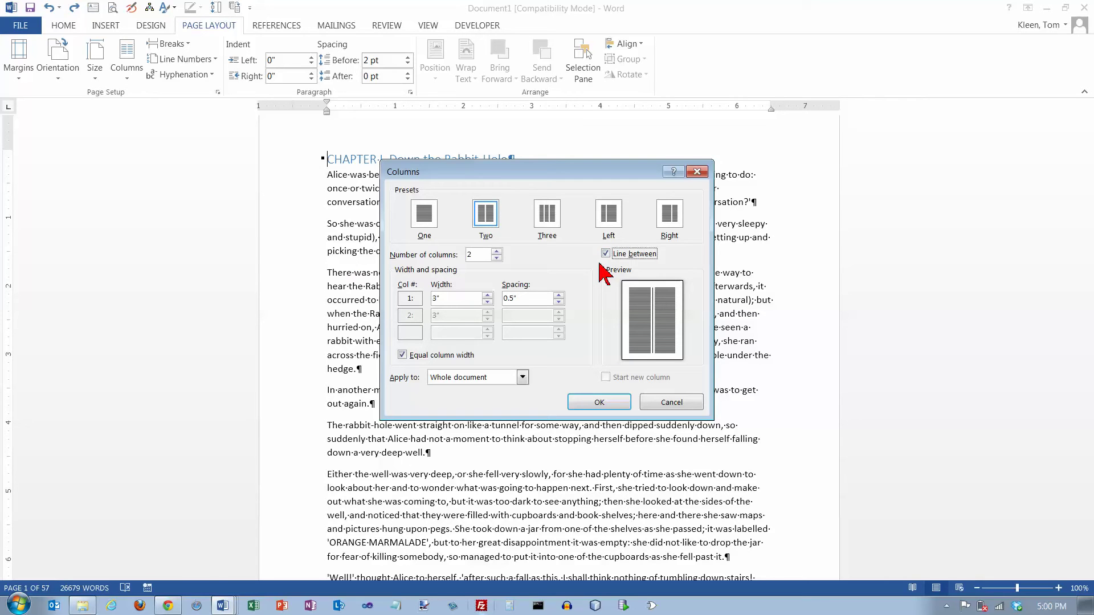
pyautogui.click(600, 405)
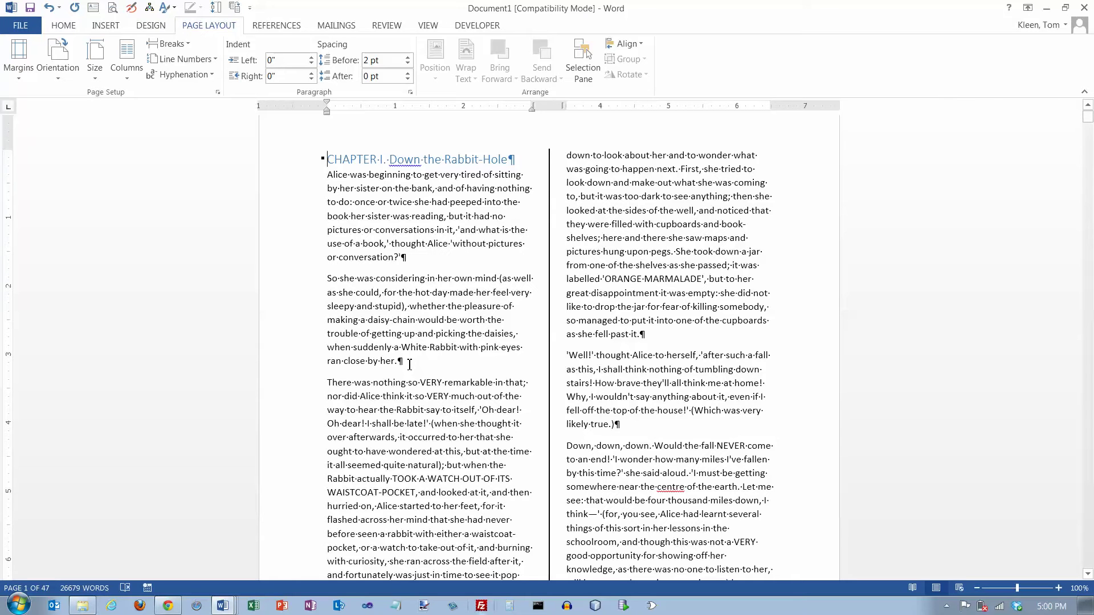
# - Insert a column break after "ran close by her."
pyautogui.moveTo(326, 382); pyautogui.dragTo(505, 465)
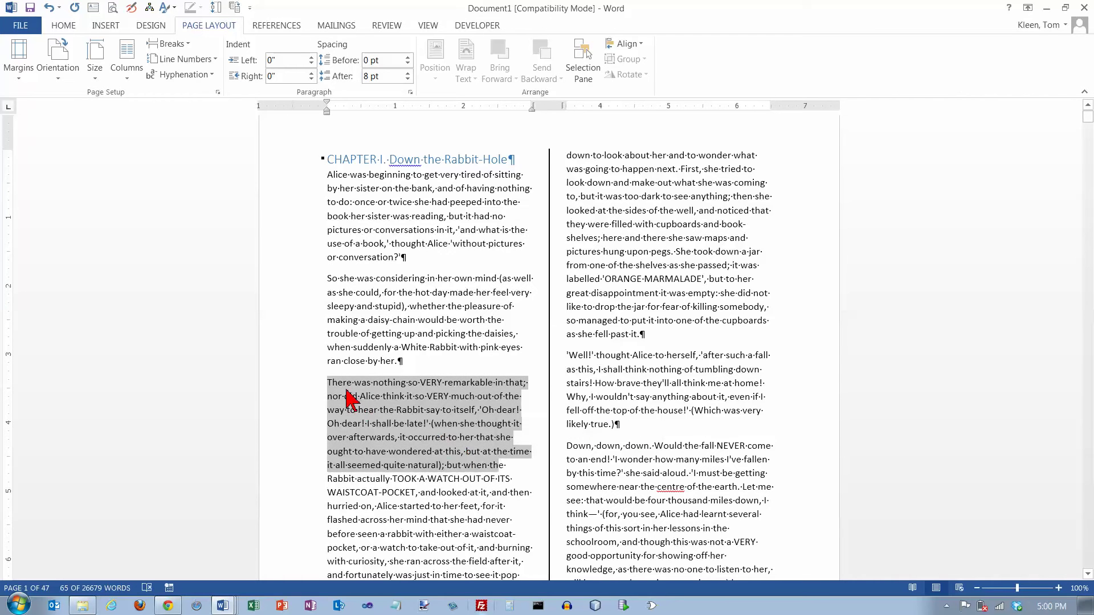
pyautogui.click(425, 363)
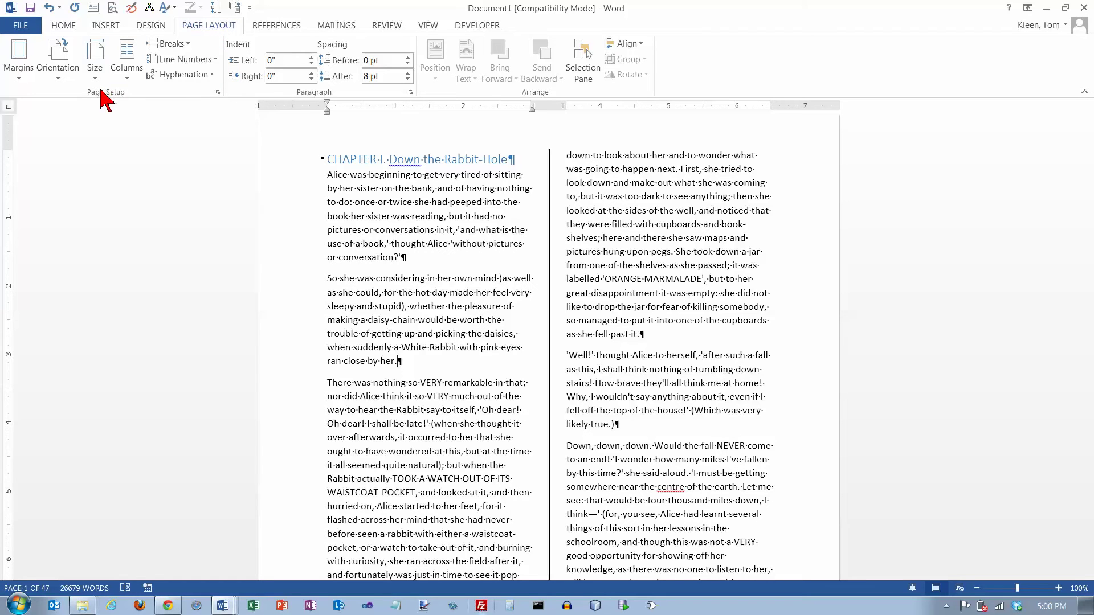
pyautogui.click(170, 43)
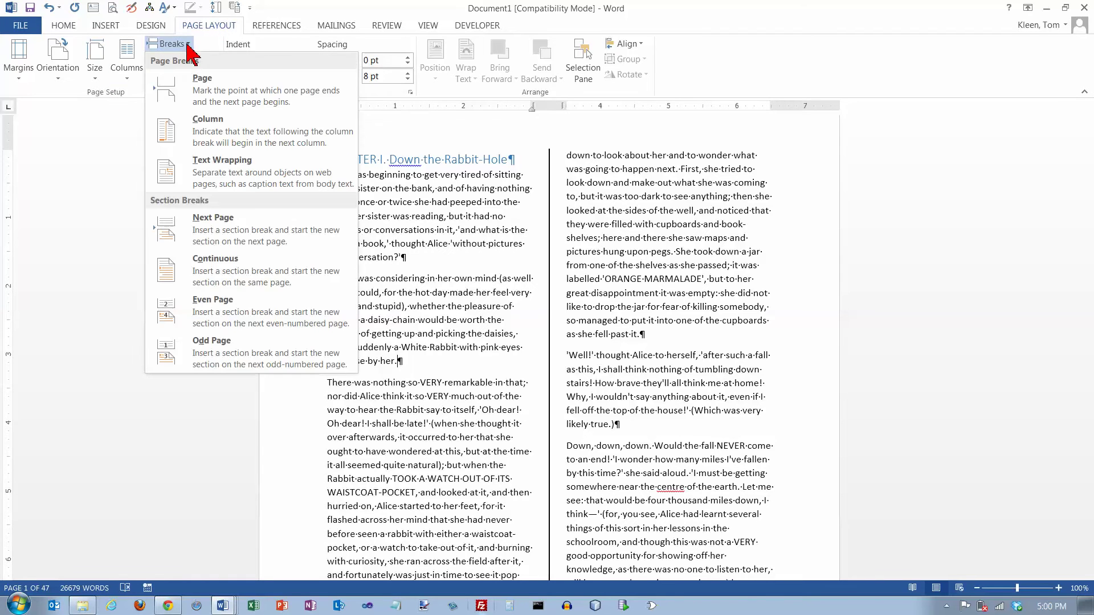
pyautogui.click(209, 130)
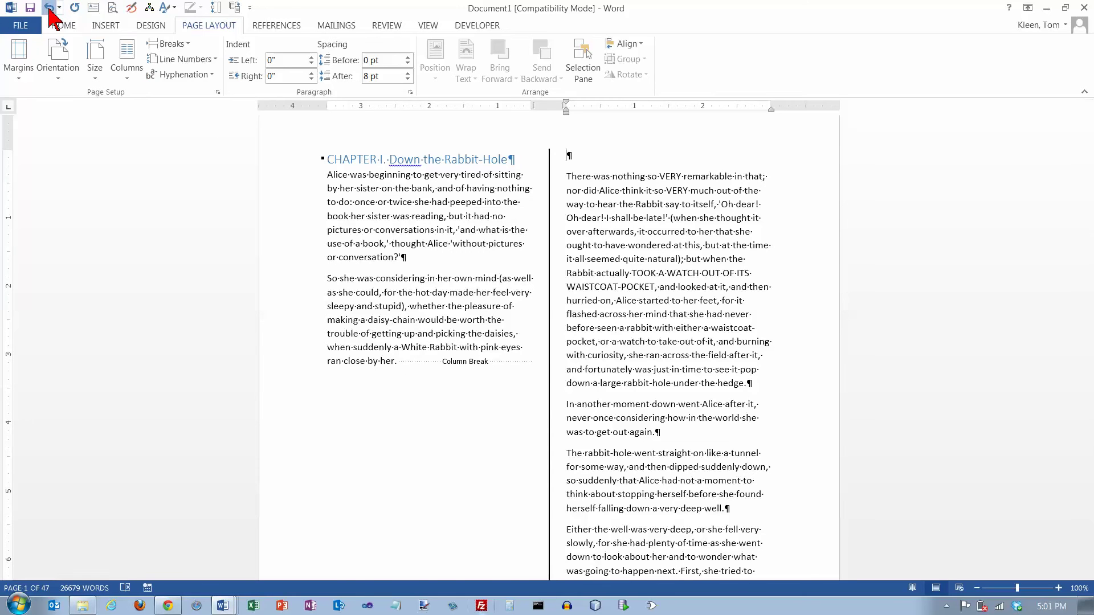
# - Undo and redo the column break, delete the empty line atop the right column, then restore it
pyautogui.click(49, 8)
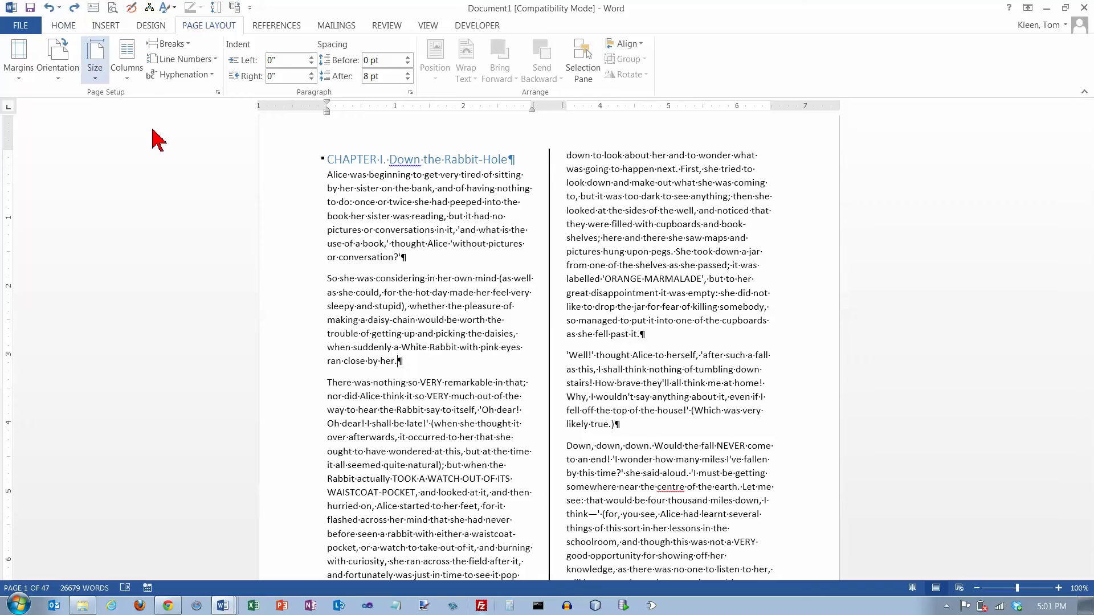
pyautogui.click(74, 7)
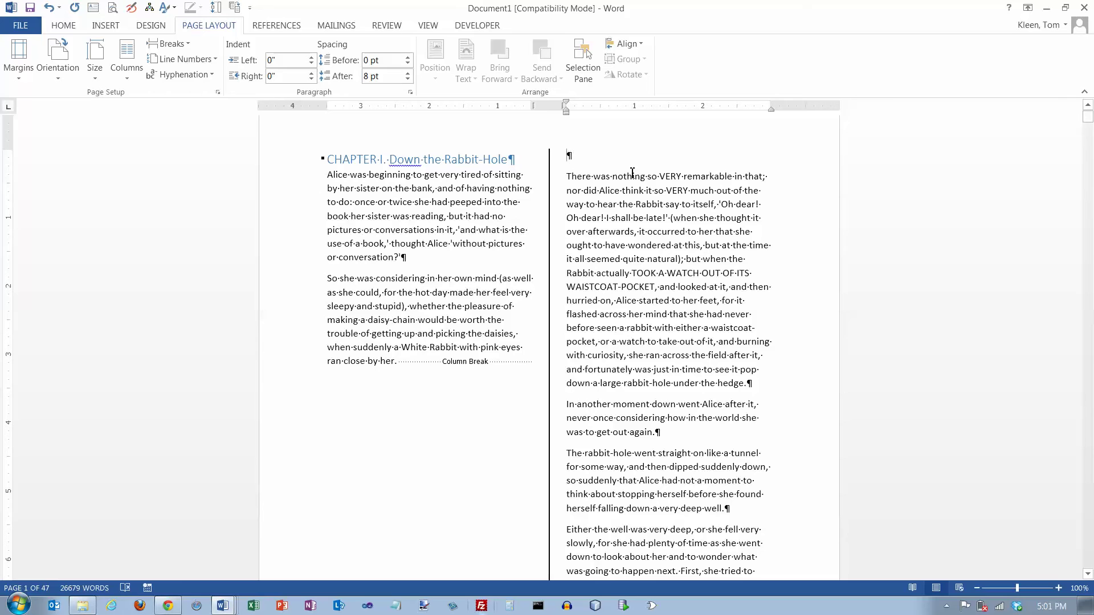
pyautogui.press('Delete')
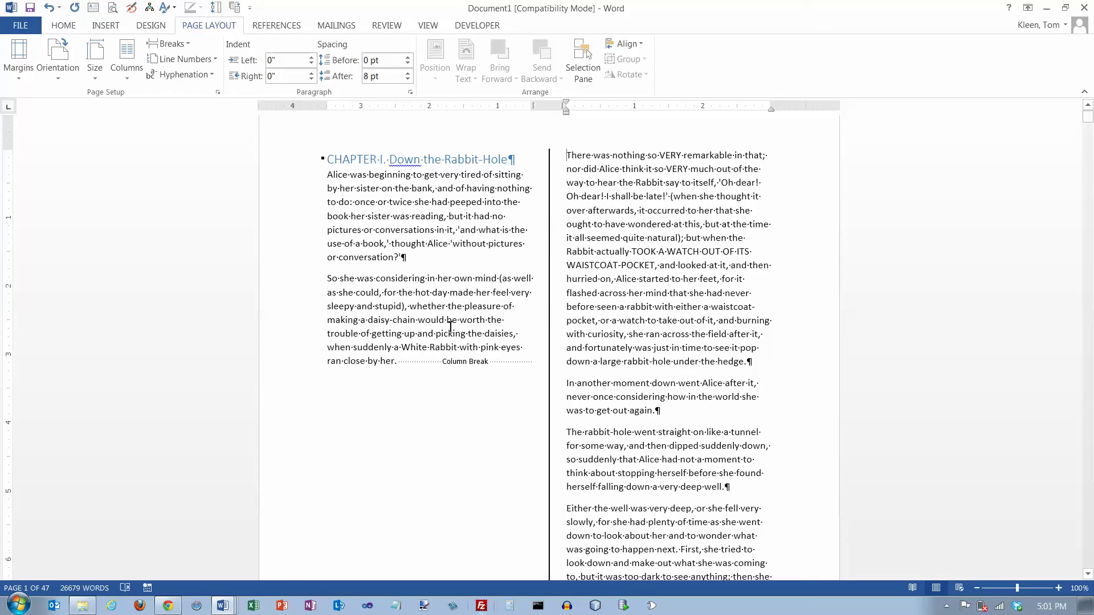
pyautogui.click(50, 8)
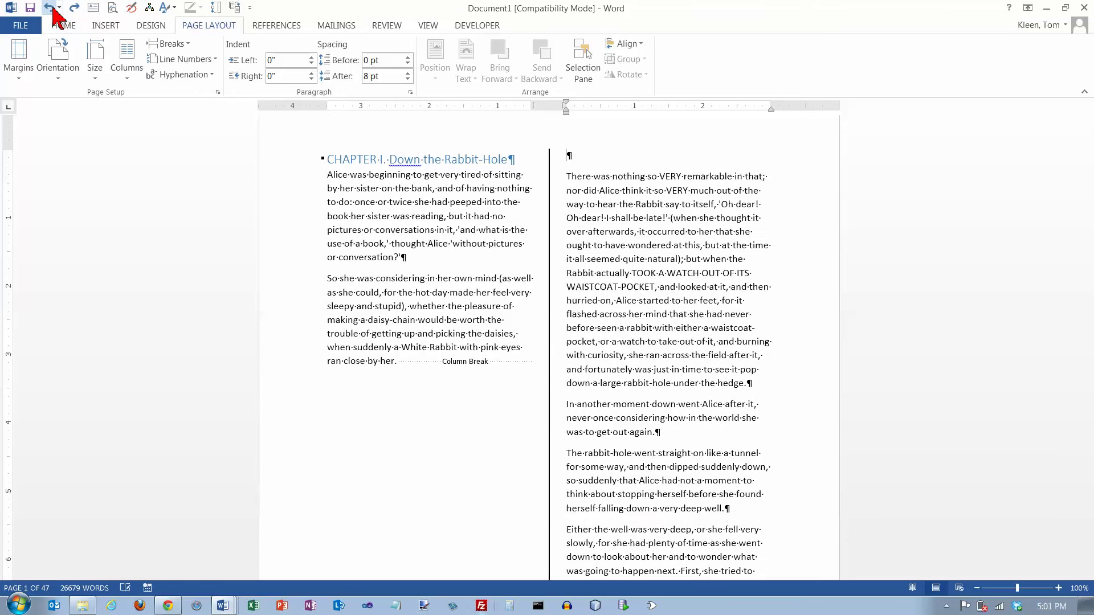
# - Undo the break, try a column break before "There was nothing", then undo that too
pyautogui.click(49, 8)
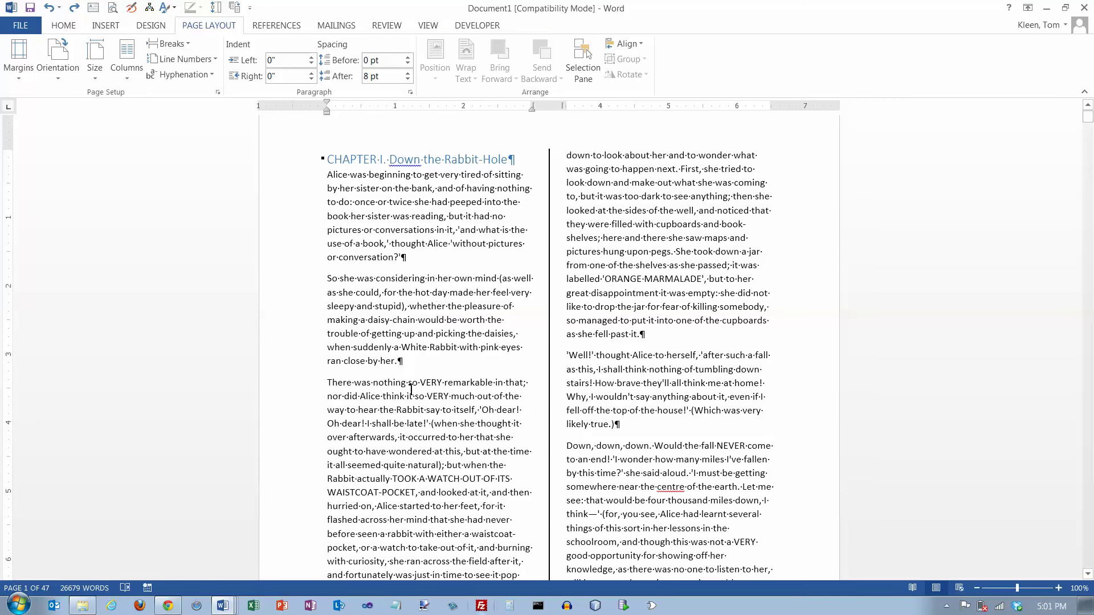
pyautogui.click(328, 383)
pyautogui.click(171, 43)
pyautogui.click(199, 125)
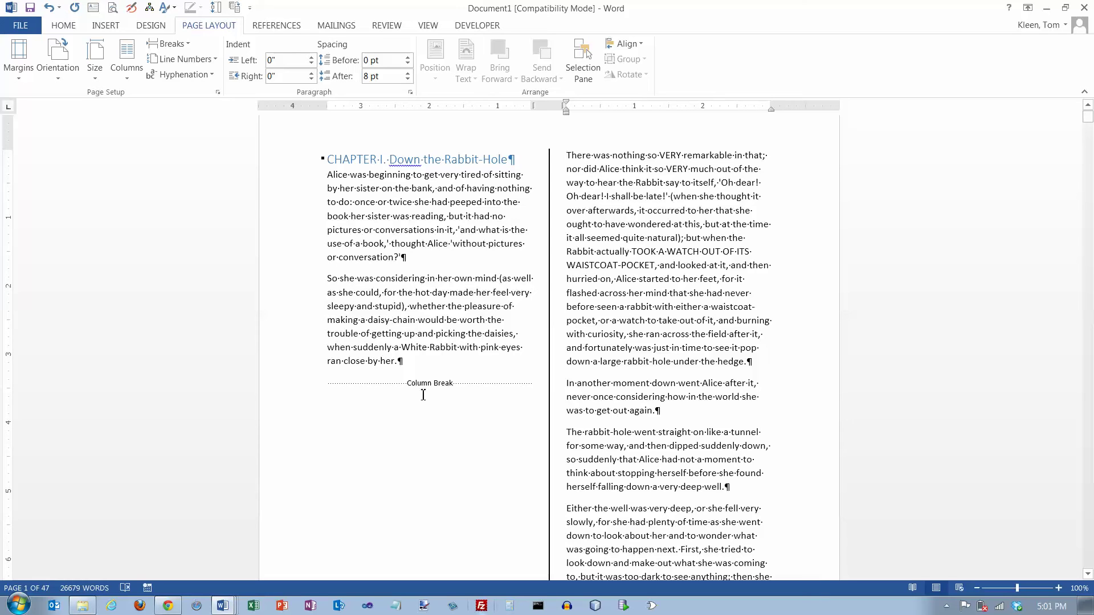
pyautogui.click(50, 8)
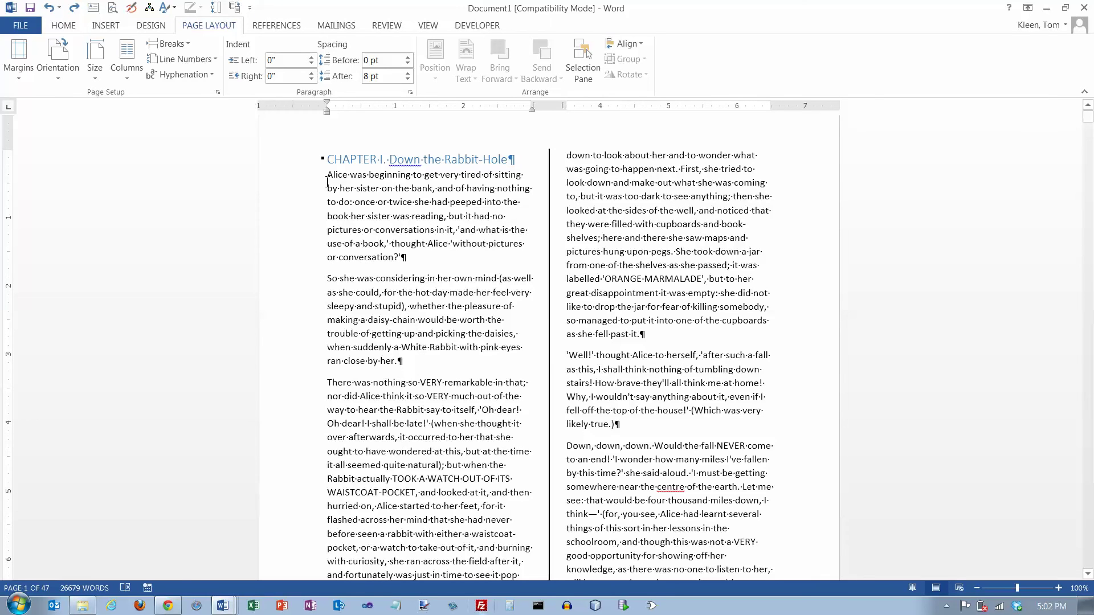
# - Justify the text in both columns, then move the cursor to the "There was nothing" paragraph
pyautogui.moveTo(327, 180); pyautogui.dragTo(652, 429)
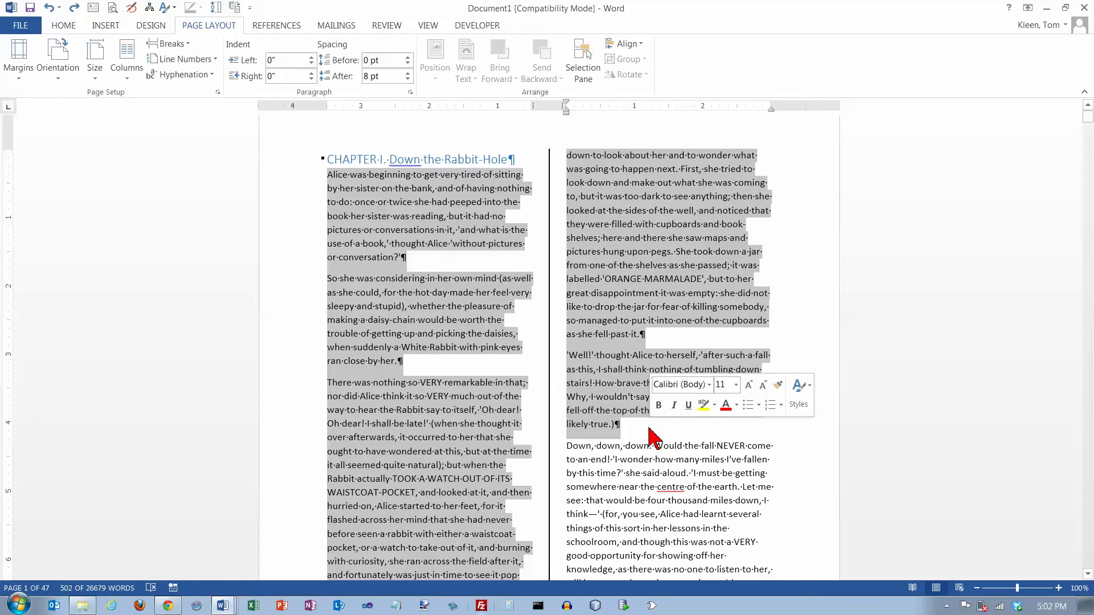
pyautogui.click(64, 25)
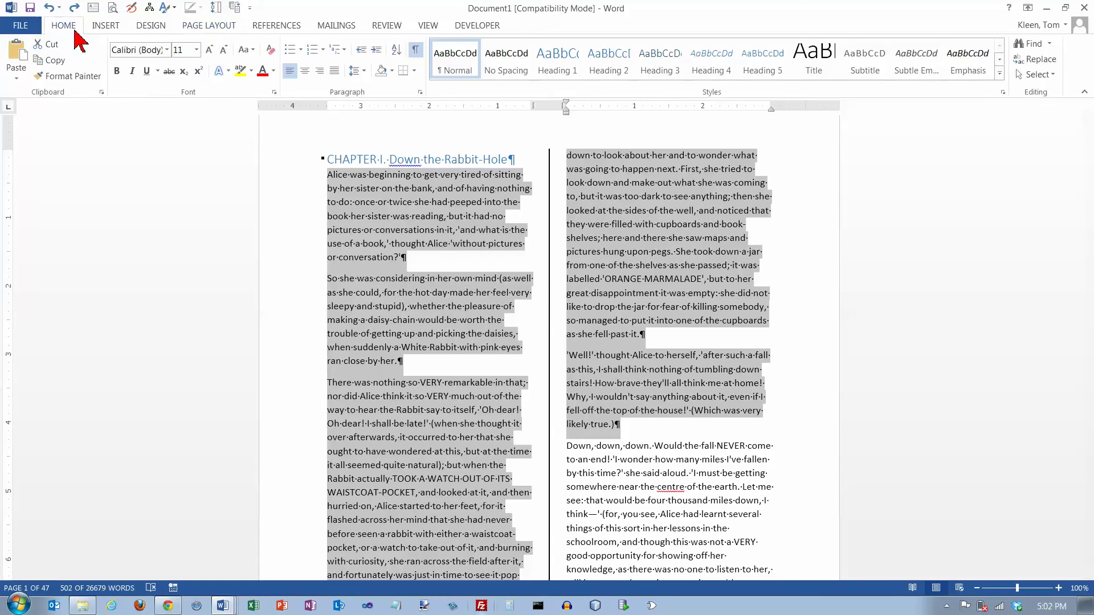
pyautogui.click(335, 71)
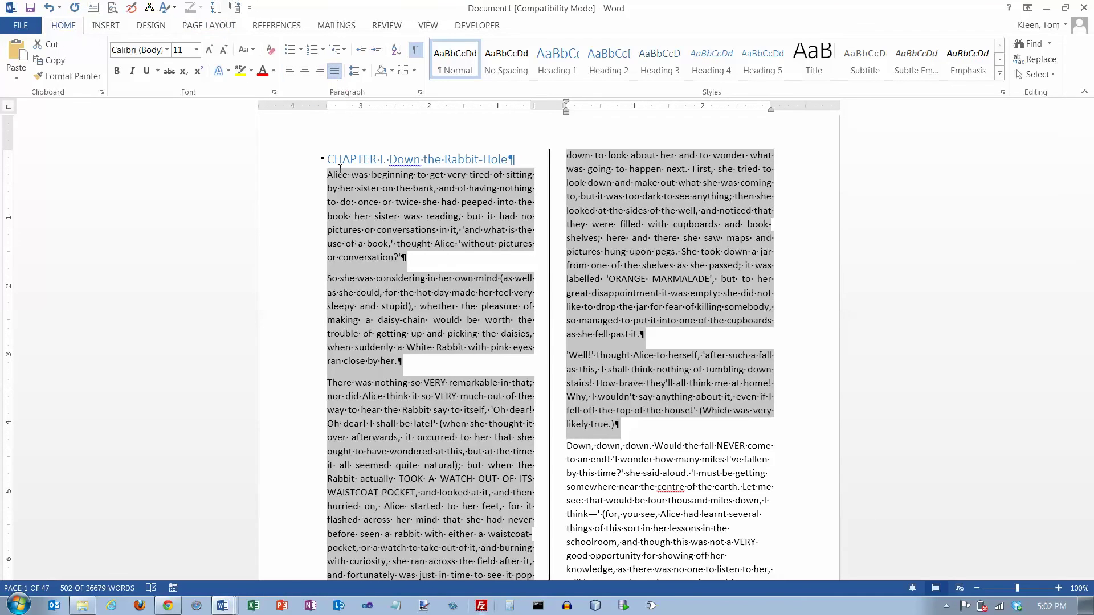
pyautogui.click(414, 369)
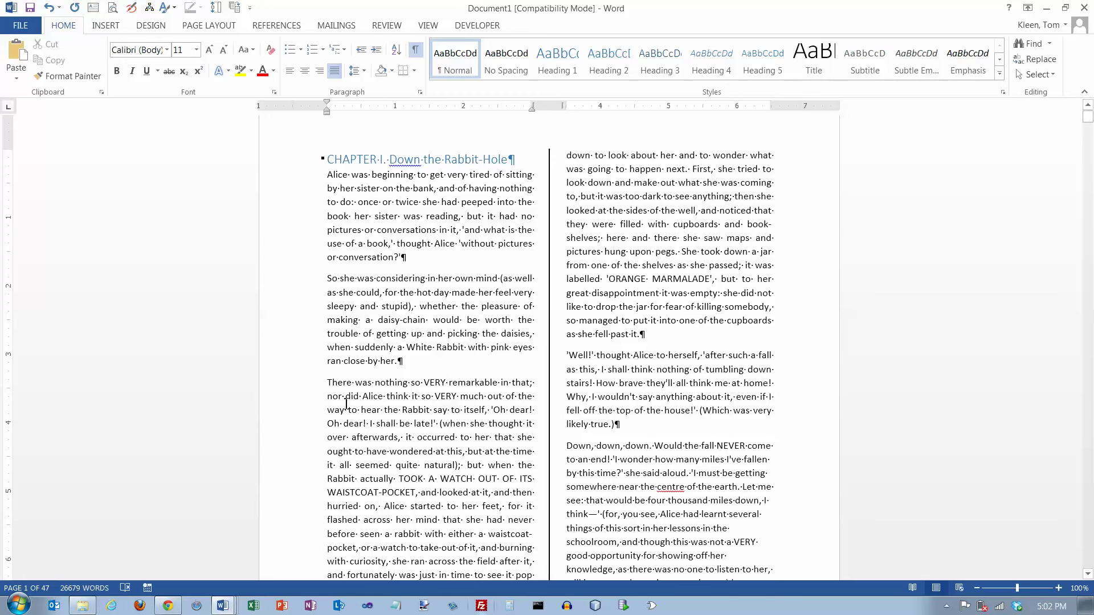
pyautogui.hotkey('ctrl', 'Down')
# - Try a column break before "There was nothing", then undo it
pyautogui.click(220, 29)
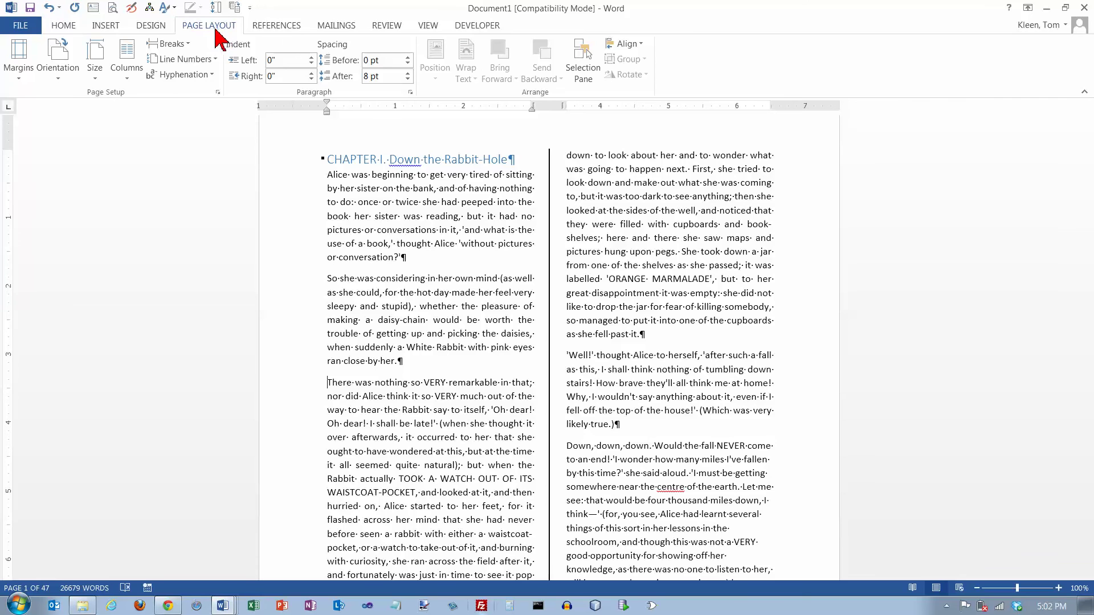
pyautogui.click(171, 44)
pyautogui.click(203, 119)
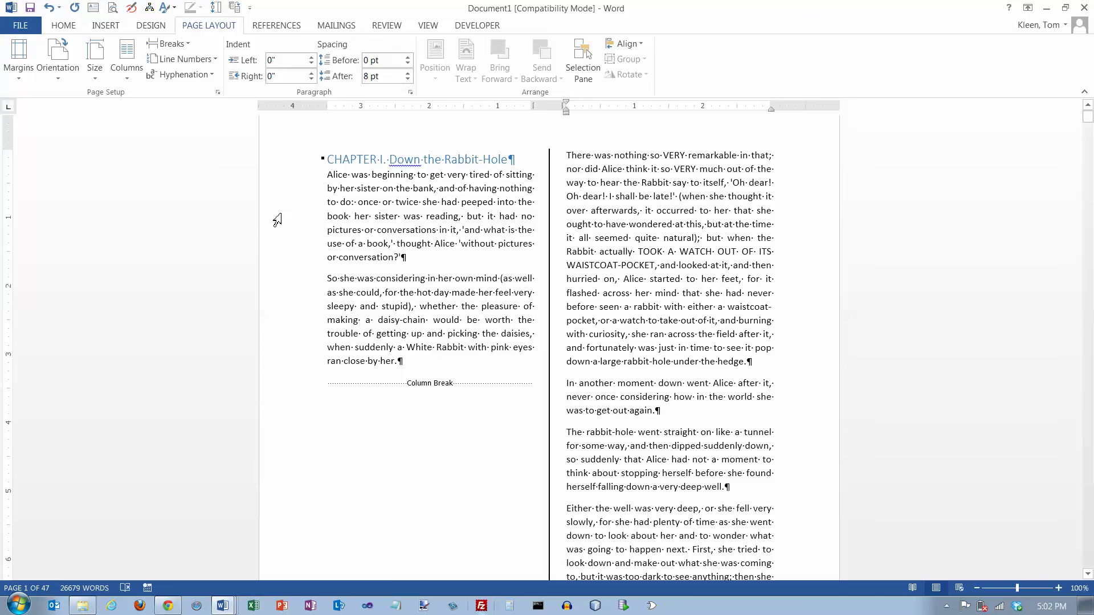
pyautogui.click(49, 8)
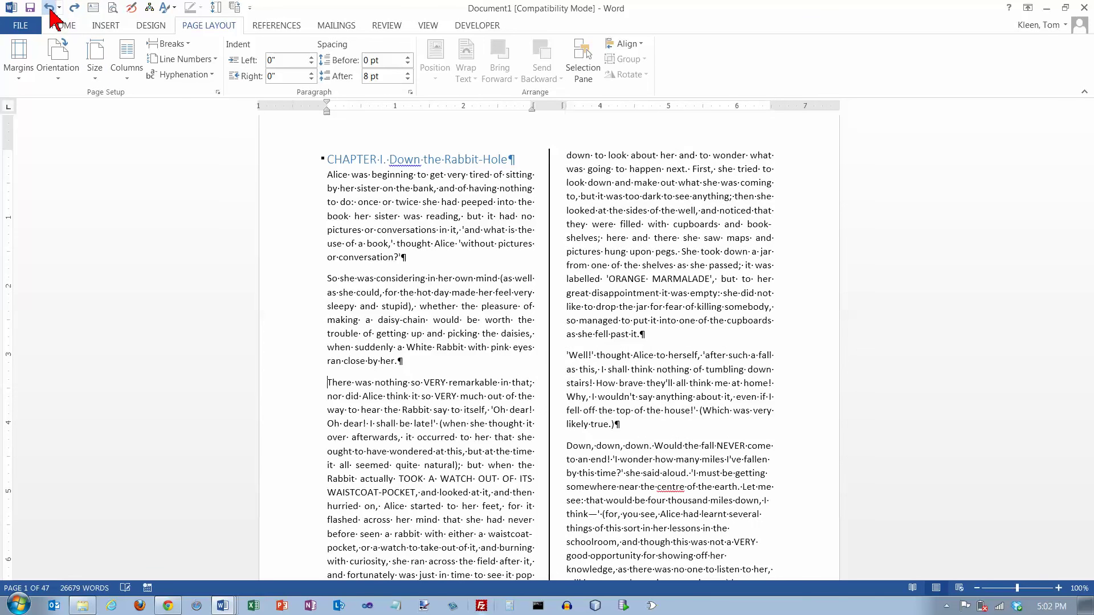
# - Insert a column break after "ran close by her." so the right column starts there
pyautogui.click(399, 360)
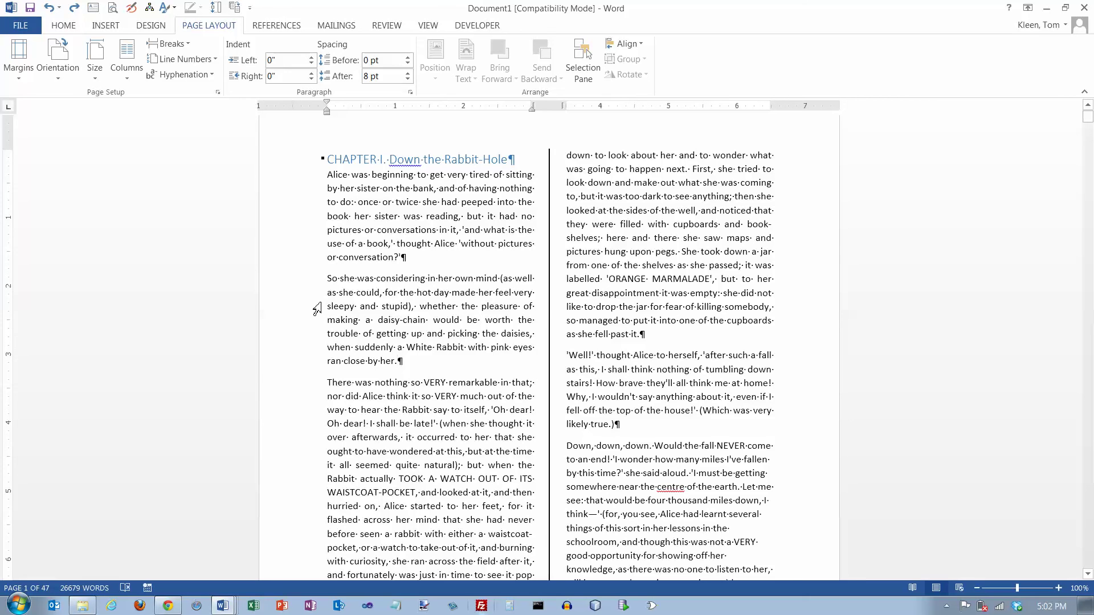
pyautogui.click(183, 43)
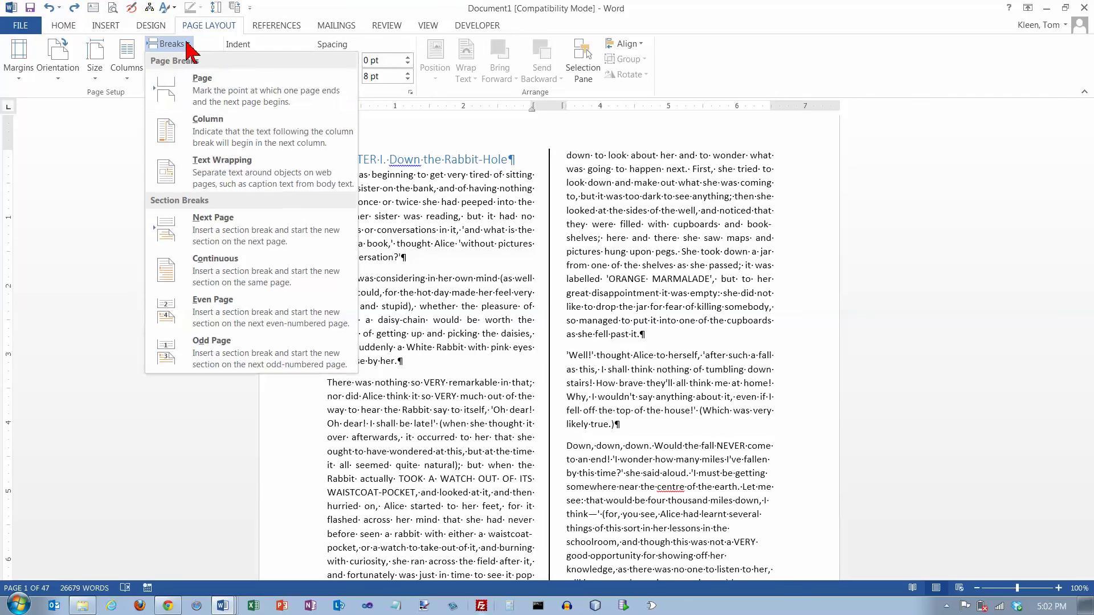
pyautogui.click(196, 128)
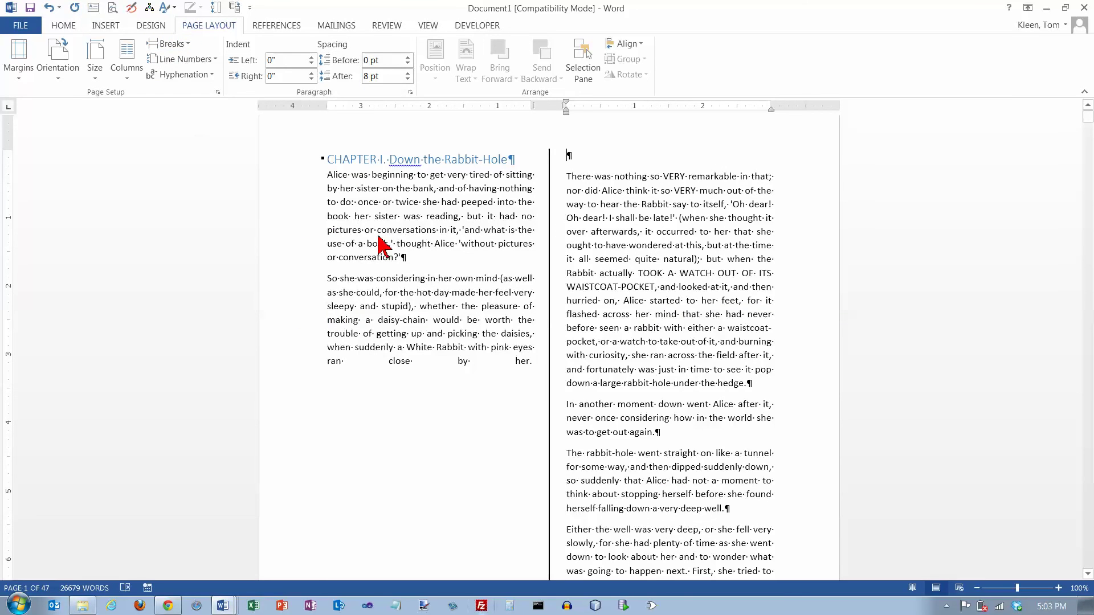